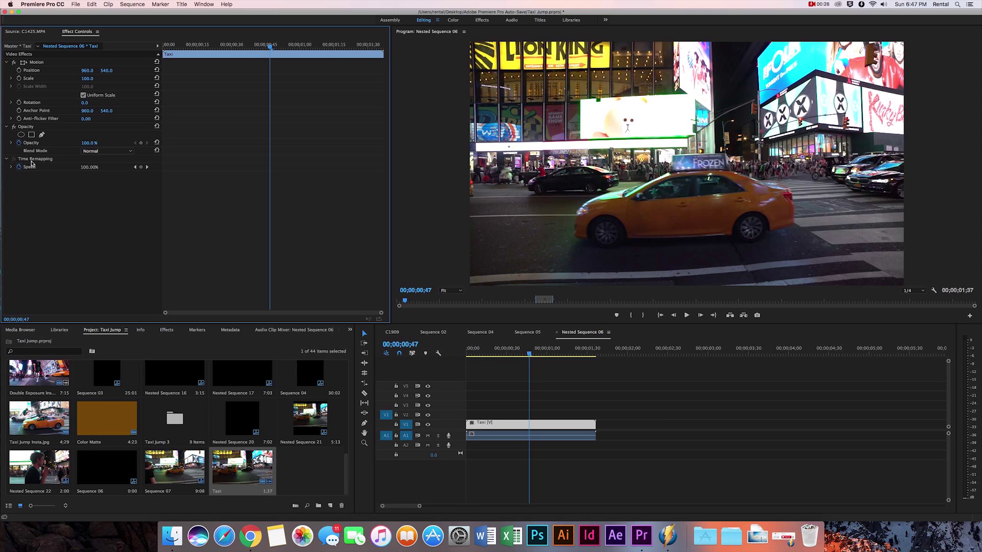
# Start a free-draw opacity mask on the Taxi clip and enlarge the program view to 100%, framing the whole taxi.
pyautogui.click(42, 135)
pyautogui.click(458, 291)
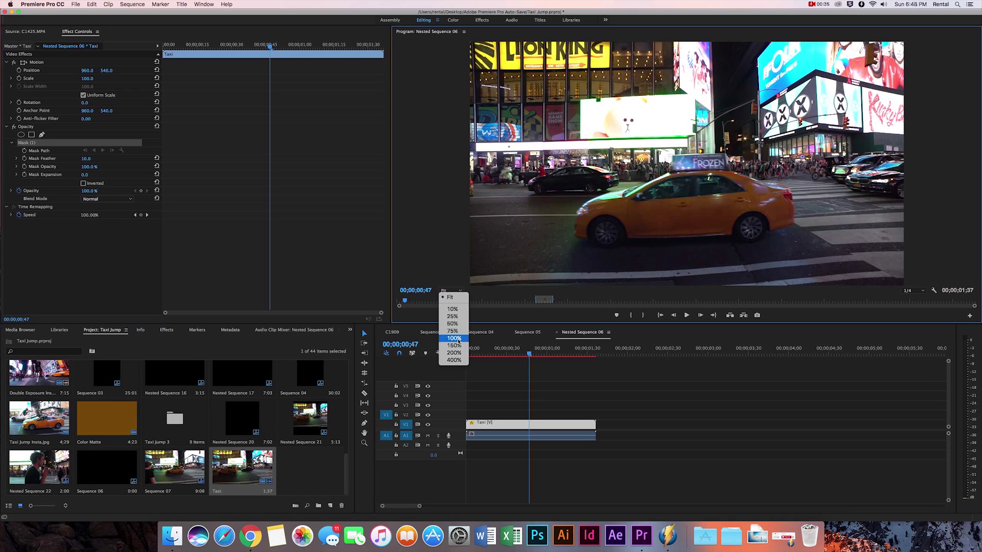
pyautogui.click(458, 339)
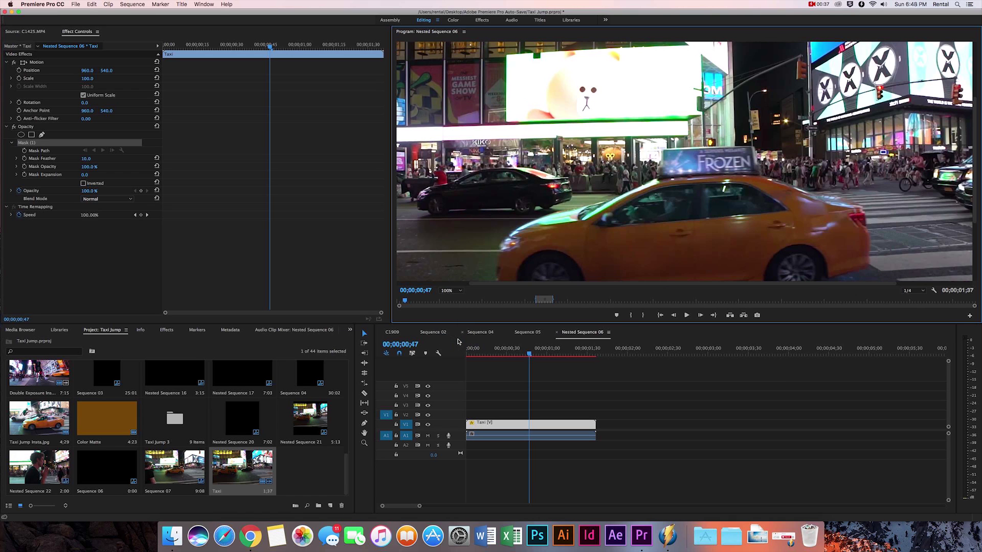
pyautogui.scroll(-3, 577, 147)
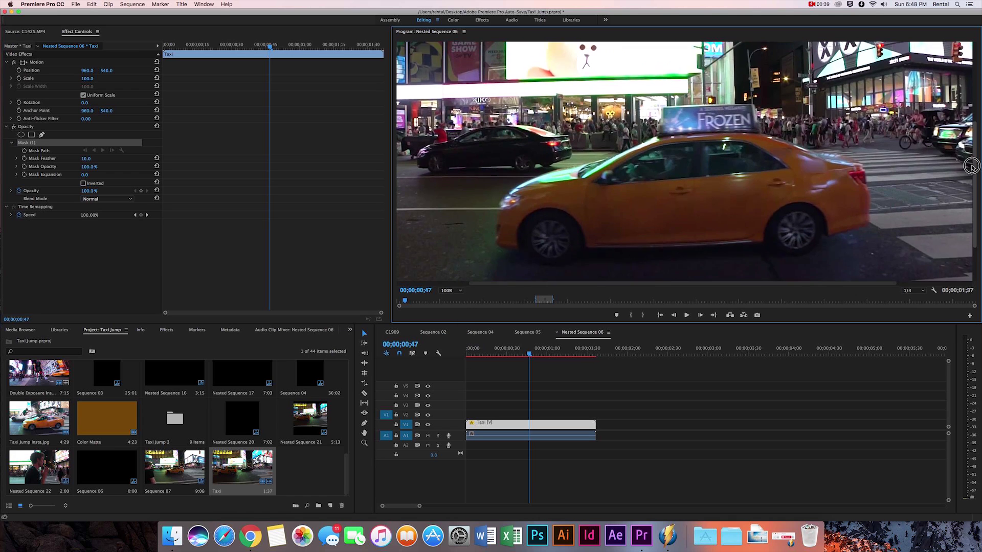
# Trace the mask along the taxi's upper outline, over the hood, windshield, roof and trunk to the tail light.
pyautogui.click(581, 147)
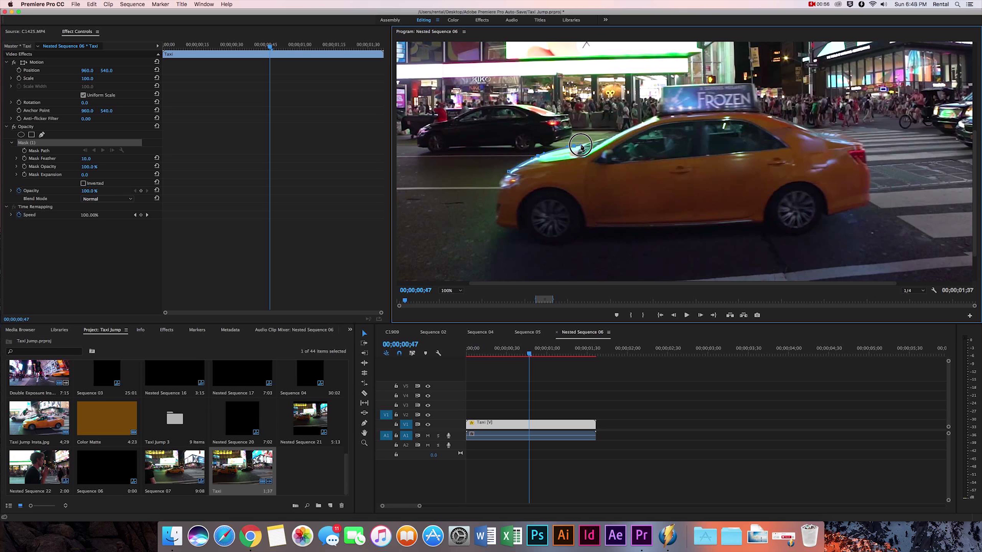
pyautogui.click(607, 141)
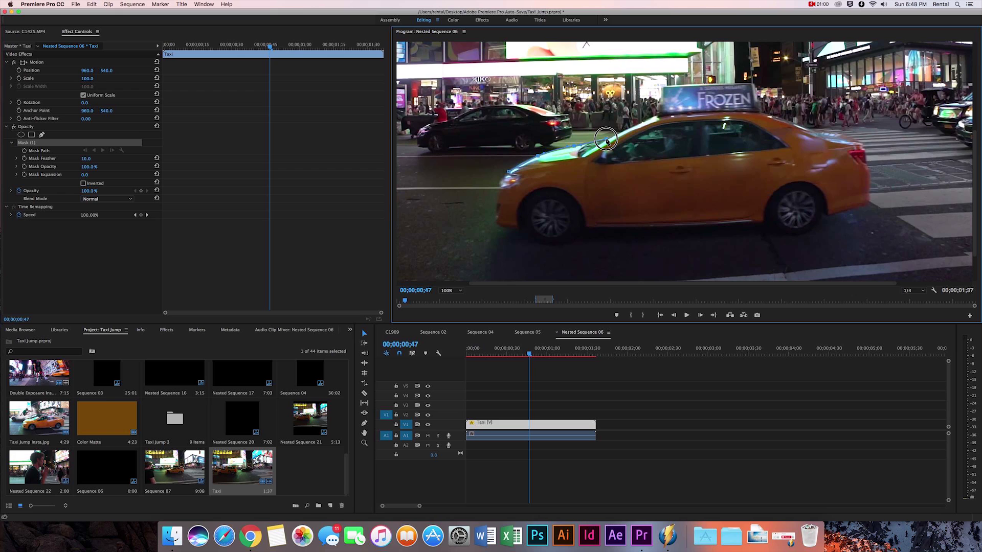
pyautogui.click(647, 122)
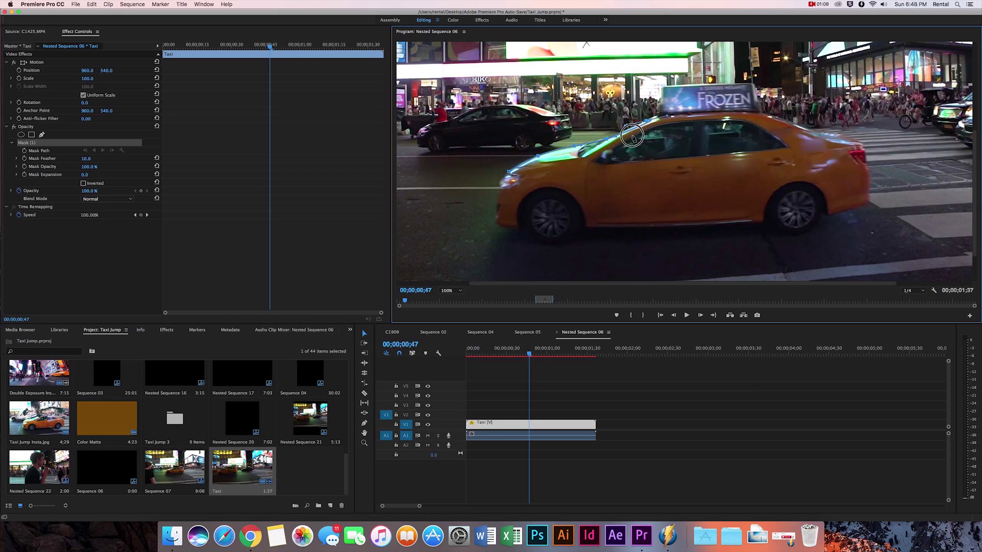
pyautogui.click(670, 113)
pyautogui.click(710, 112)
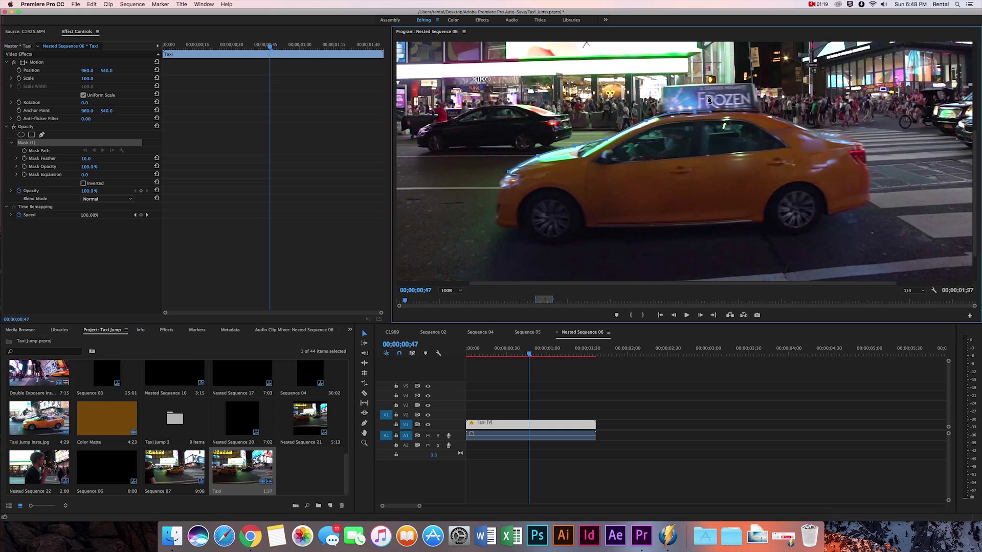
pyautogui.click(756, 112)
pyautogui.click(797, 123)
pyautogui.click(817, 132)
pyautogui.click(835, 135)
pyautogui.click(863, 145)
# Continue the mask around the rear bumper, beneath the wheels and up the front bumper, closing it at its first point.
pyautogui.click(869, 202)
pyautogui.click(830, 216)
pyautogui.click(517, 229)
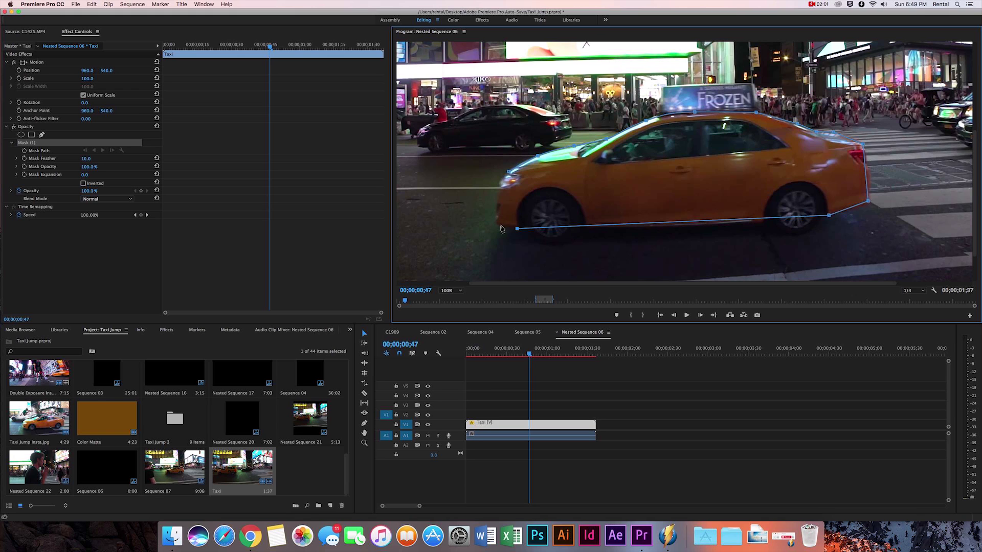
pyautogui.click(496, 223)
pyautogui.click(495, 200)
pyautogui.click(509, 171)
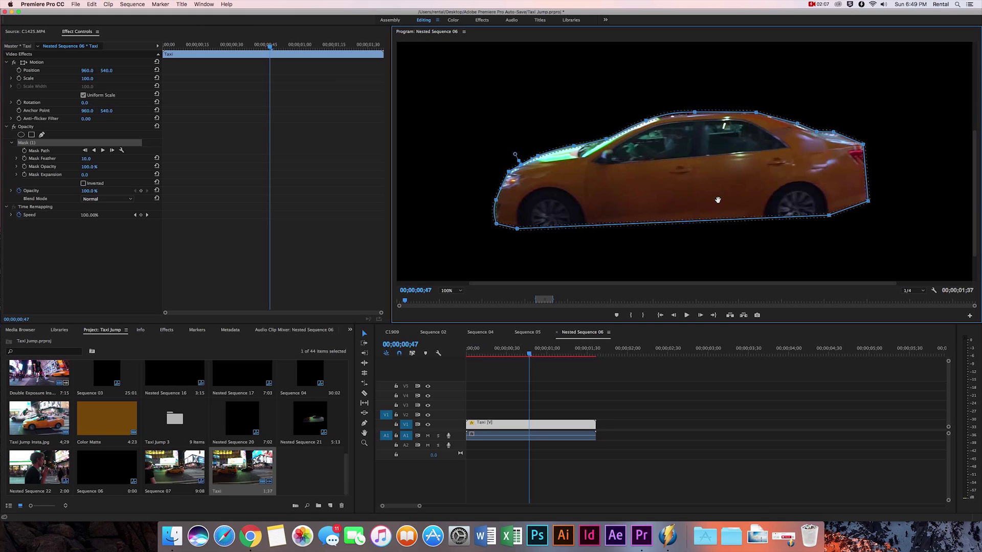
# Reselect the Taxi video clip and enable Mask Path keyframing at 00;00;00;47.
pyautogui.click(513, 432)
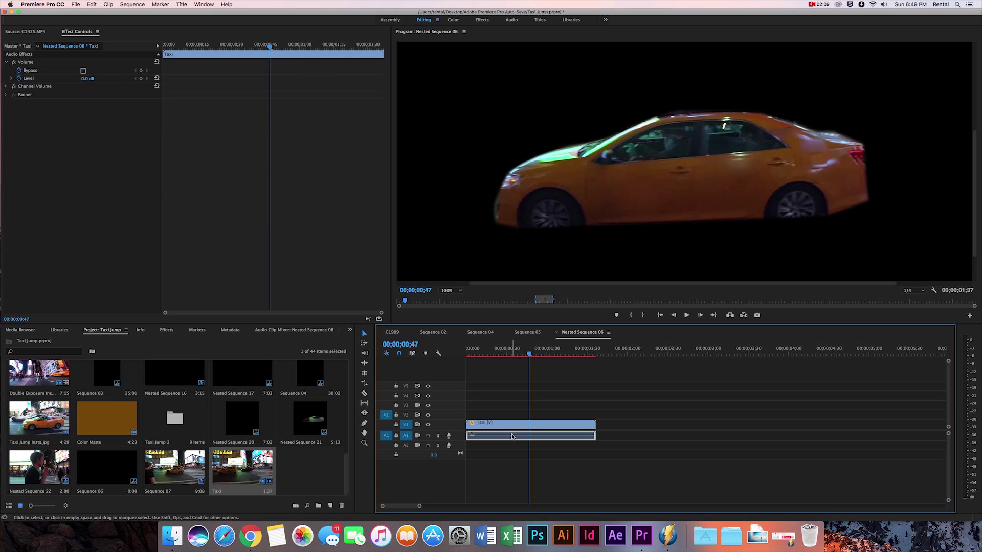
pyautogui.click(514, 424)
pyautogui.click(424, 247)
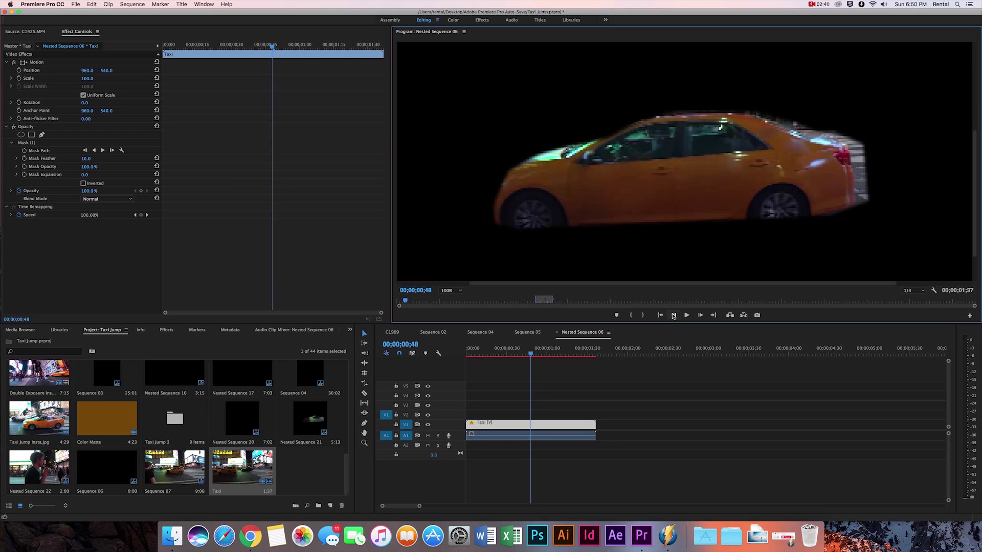
pyautogui.click(27, 151)
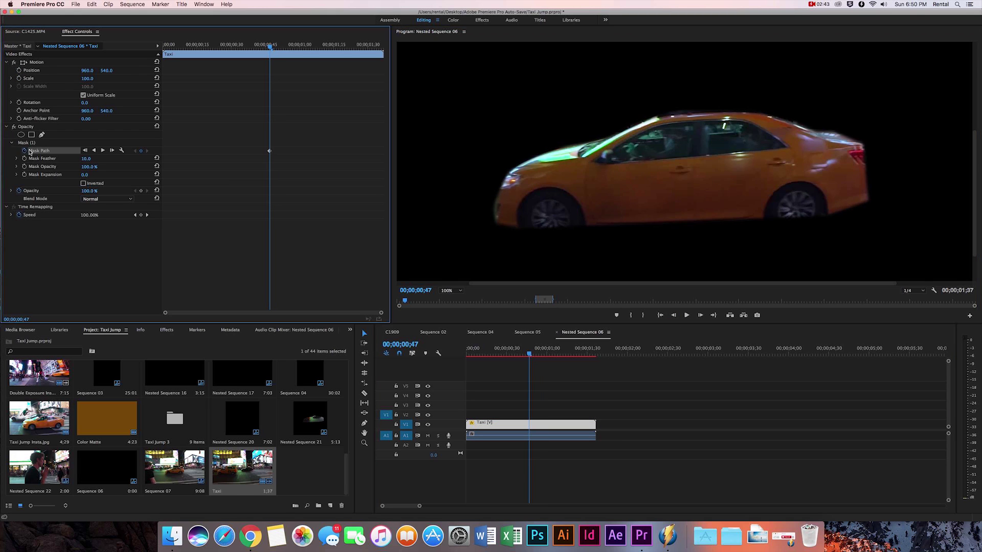
# Advance to 00;00;00;51 and reposition the entire mask over the moving taxi to keyframe its path.
pyautogui.click(700, 315)
pyautogui.click(700, 315)
pyautogui.click(701, 315)
pyautogui.click(700, 315)
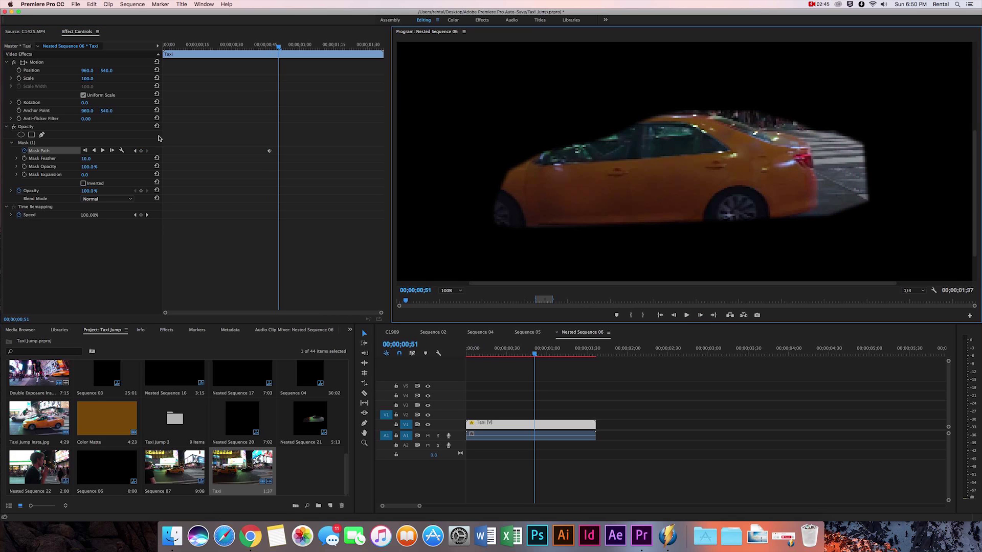
pyautogui.click(80, 144)
pyautogui.moveTo(430, 113); pyautogui.dragTo(931, 264)
pyautogui.moveTo(831, 220); pyautogui.dragTo(776, 217)
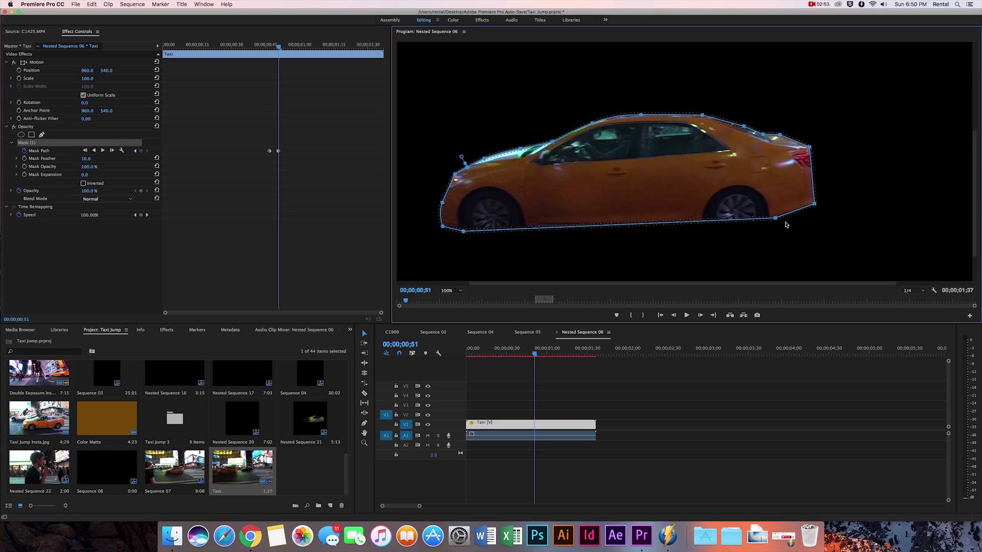
pyautogui.moveTo(455, 174); pyautogui.dragTo(441, 228)
pyautogui.press('super+t')
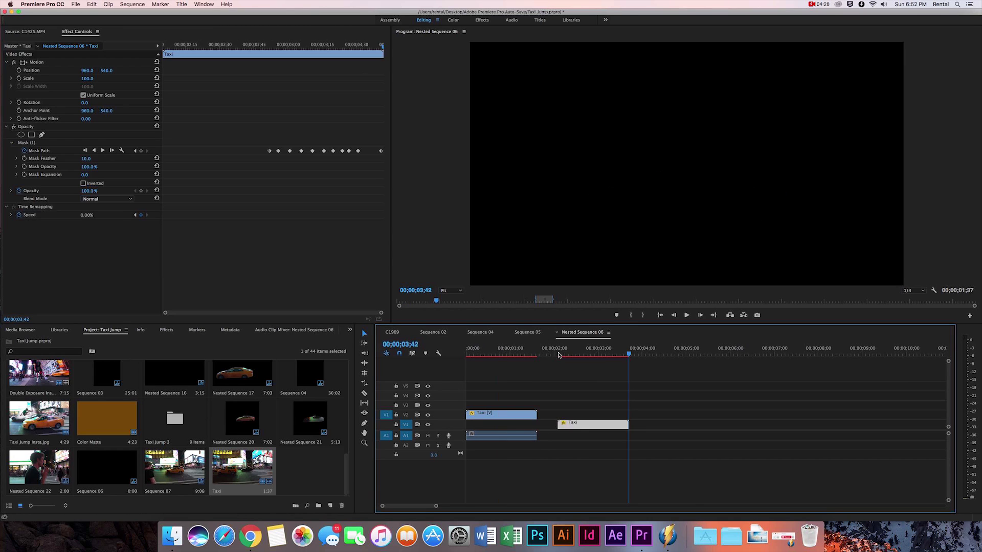
# Delete the opacity mask from the duplicate Taxi clip and place it on V1 beneath the masked clip at the sequence start.
pyautogui.moveTo(577, 354); pyautogui.dragTo(592, 354)
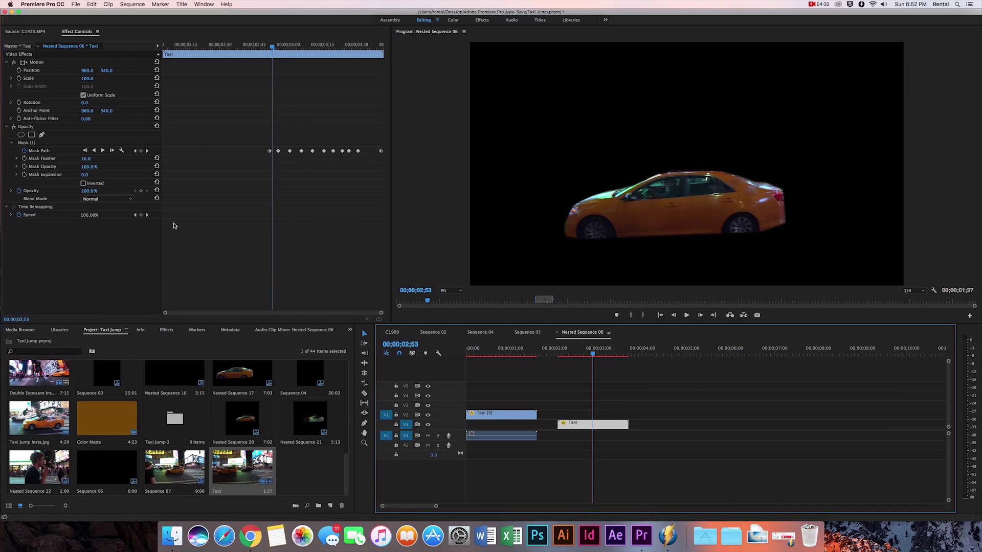
pyautogui.click(49, 143)
pyautogui.press('Delete')
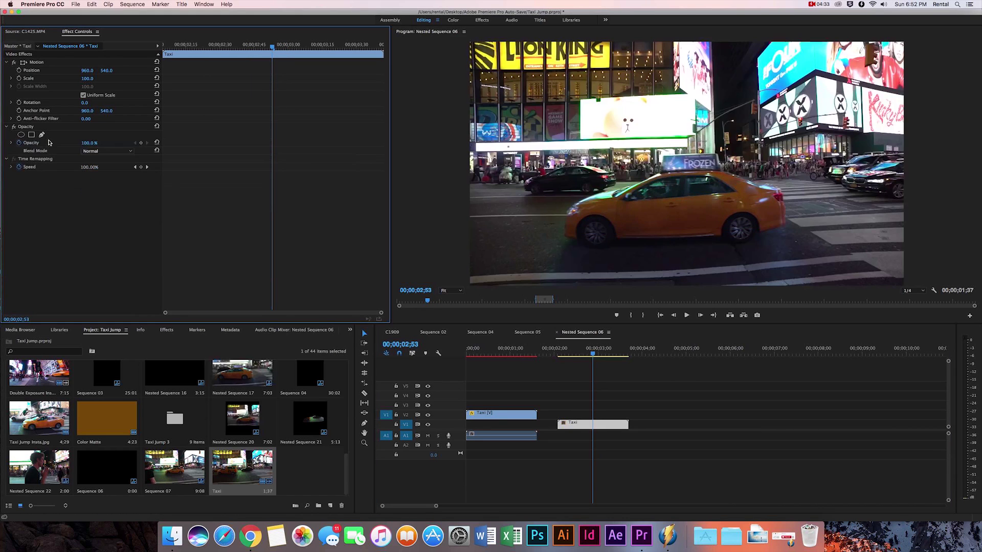
pyautogui.moveTo(591, 424); pyautogui.dragTo(498, 427)
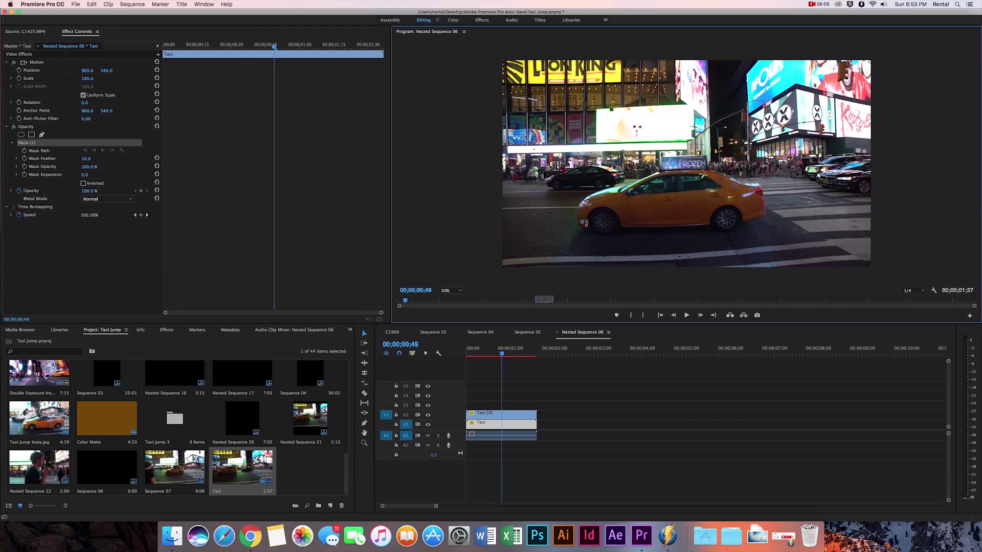
# Draw a closed opacity mask on the lower Taxi clip around the shadow and road beneath the car.
pyautogui.click(565, 274)
pyautogui.click(628, 284)
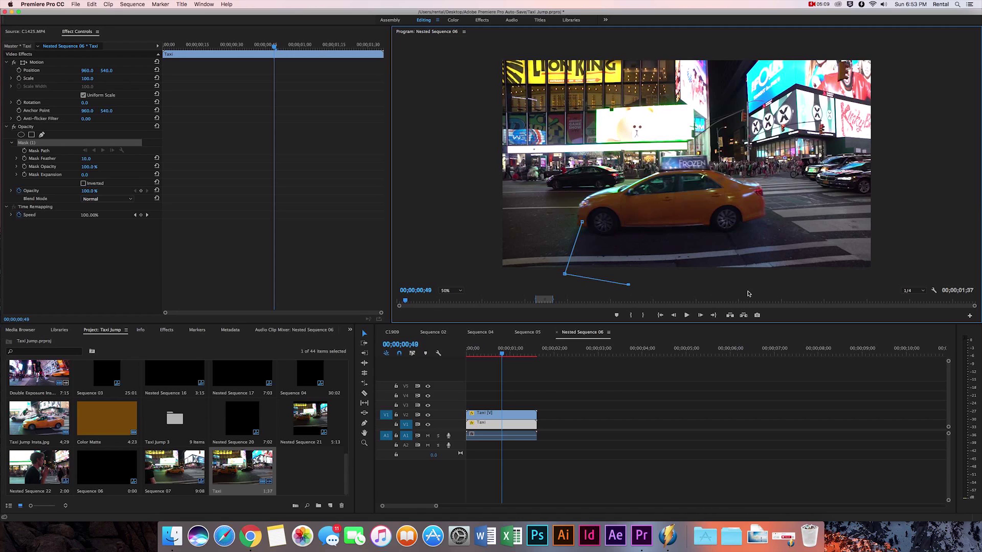
pyautogui.click(774, 282)
pyautogui.click(754, 209)
pyautogui.click(704, 193)
pyautogui.click(615, 203)
pyautogui.click(582, 222)
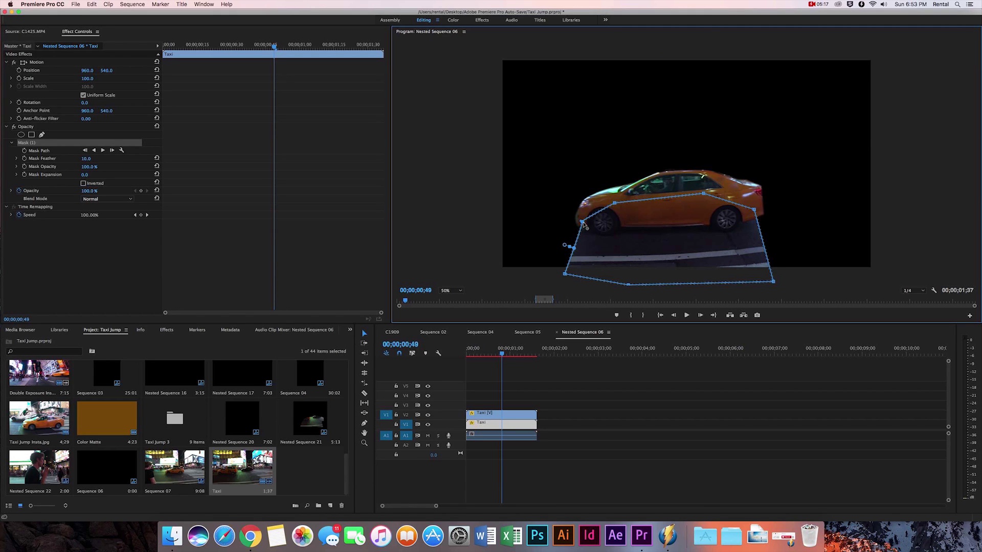
# Set the shadow mask's feather to about 170 and fine-tune the mask's lower front corner point.
pyautogui.moveTo(79, 160); pyautogui.dragTo(162, 160)
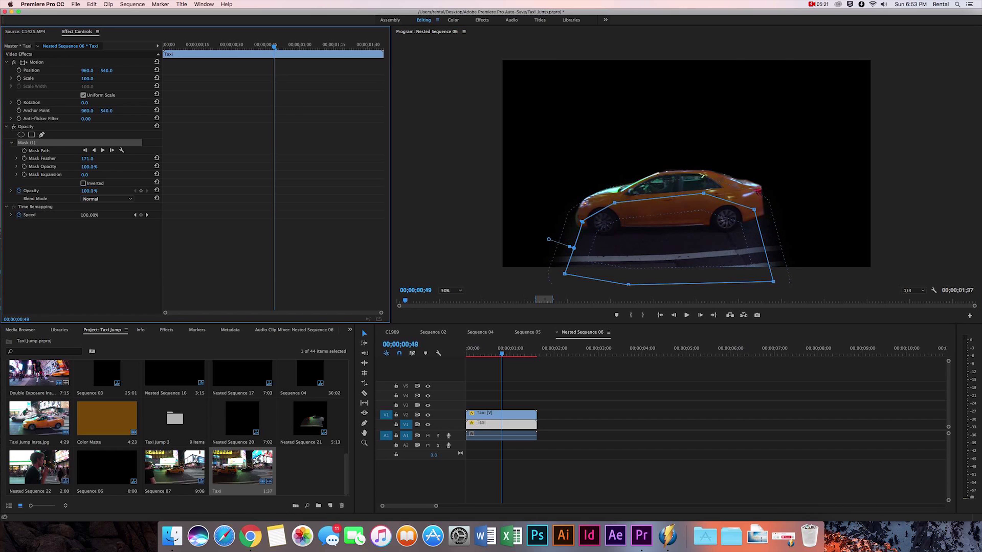
pyautogui.moveTo(87, 159); pyautogui.dragTo(98, 158)
pyautogui.moveTo(565, 276); pyautogui.dragTo(568, 274)
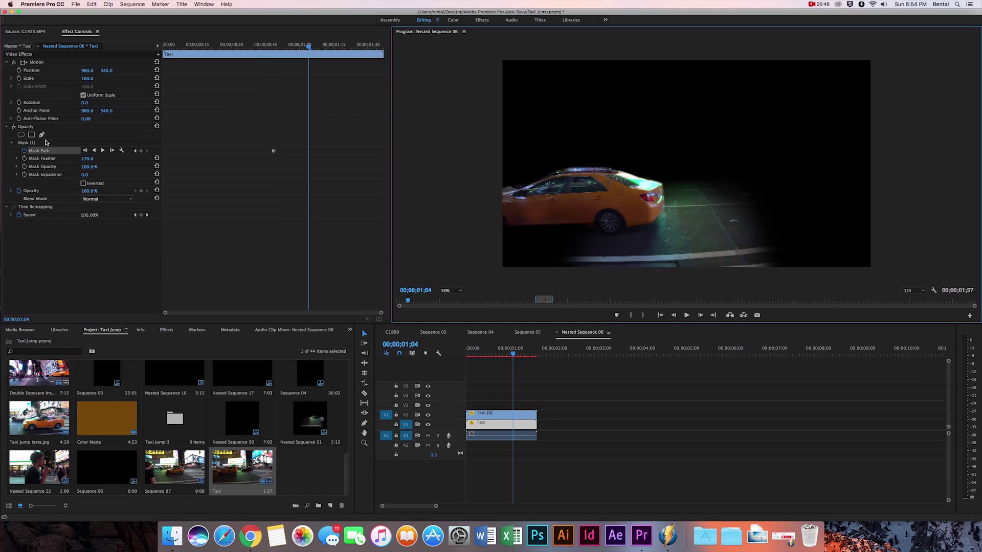
# Shift all points of the shadow mask to follow the taxi at 00;00;01;04 and advance through the following frames.
pyautogui.click(45, 142)
pyautogui.moveTo(443, 164); pyautogui.dragTo(872, 283)
pyautogui.moveTo(707, 233); pyautogui.dragTo(486, 241)
pyautogui.click(701, 315)
pyautogui.click(701, 315)
pyautogui.click(701, 315)
pyautogui.click(701, 316)
pyautogui.click(700, 315)
pyautogui.click(700, 315)
pyautogui.click(700, 315)
pyautogui.click(701, 315)
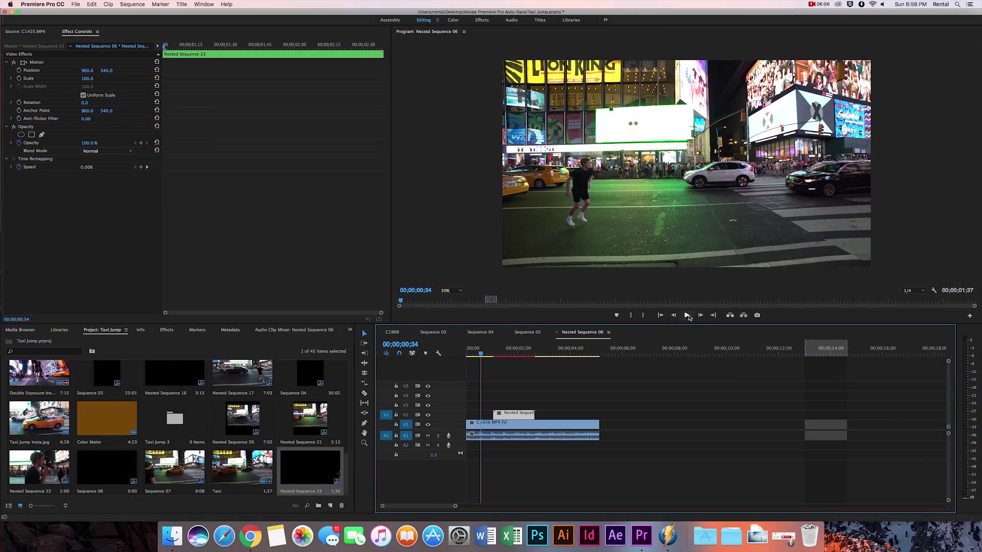
# Examine the nested taxi against the jumping man frame by frame from 00;00;01;25 to 00;00;02;05.
pyautogui.moveTo(481, 357); pyautogui.dragTo(503, 359)
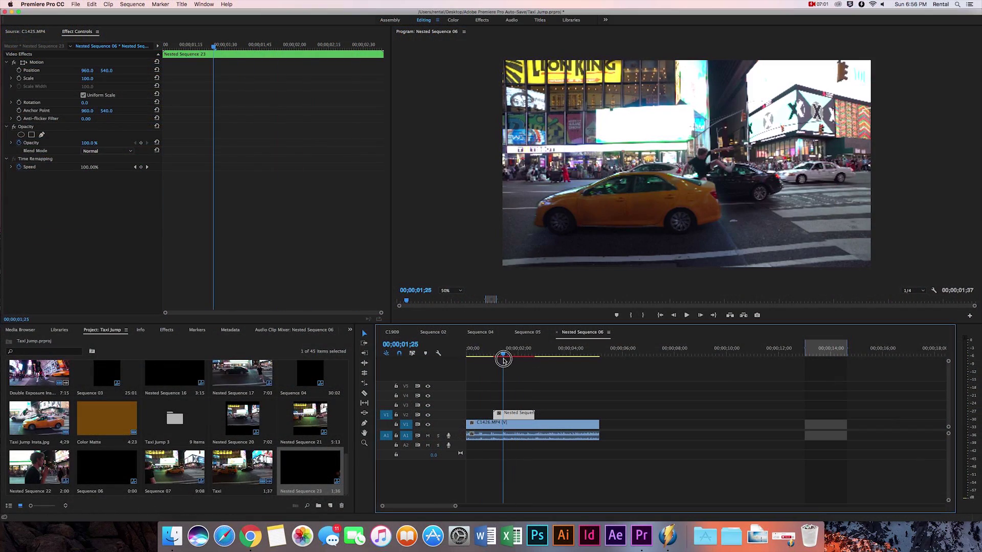
pyautogui.click(700, 316)
pyautogui.click(700, 316)
pyautogui.click(700, 316)
pyautogui.click(700, 315)
pyautogui.click(700, 316)
pyautogui.click(700, 316)
pyautogui.click(700, 315)
pyautogui.click(700, 315)
pyautogui.click(700, 315)
pyautogui.click(700, 316)
pyautogui.click(701, 315)
pyautogui.click(700, 315)
pyautogui.click(700, 316)
pyautogui.click(700, 315)
pyautogui.click(700, 315)
pyautogui.click(700, 316)
pyautogui.click(701, 315)
pyautogui.click(700, 316)
pyautogui.click(700, 316)
pyautogui.click(700, 315)
pyautogui.click(700, 315)
pyautogui.click(700, 315)
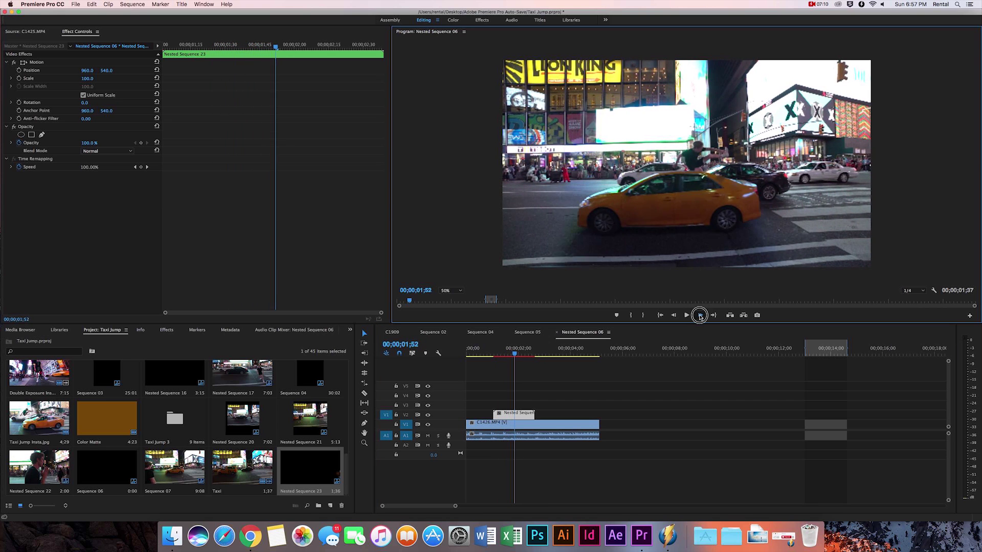
pyautogui.click(700, 315)
pyautogui.click(700, 316)
pyautogui.click(700, 316)
pyautogui.click(701, 316)
pyautogui.click(700, 316)
pyautogui.click(700, 315)
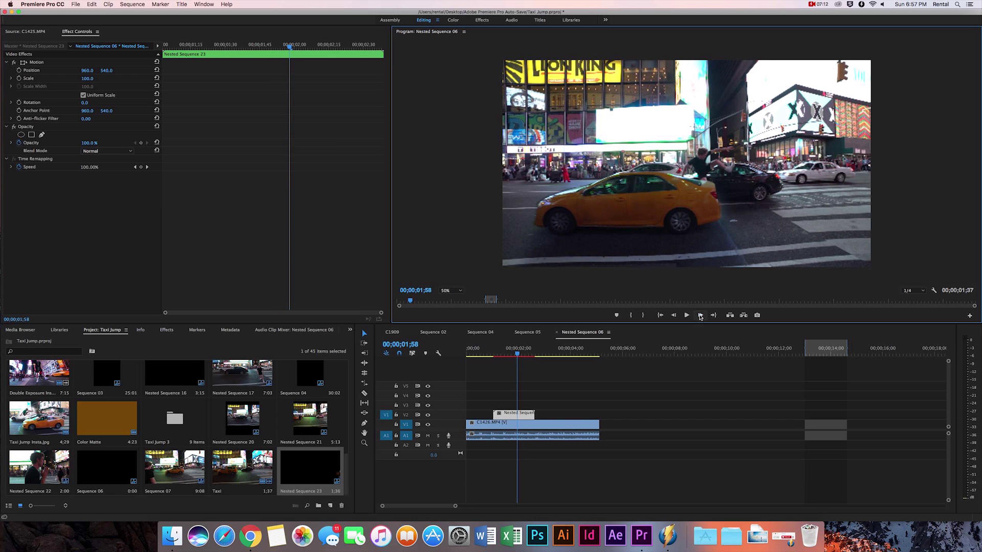
pyautogui.click(700, 315)
pyautogui.click(700, 316)
pyautogui.click(700, 315)
pyautogui.click(700, 315)
pyautogui.click(700, 316)
pyautogui.click(700, 315)
pyautogui.click(700, 315)
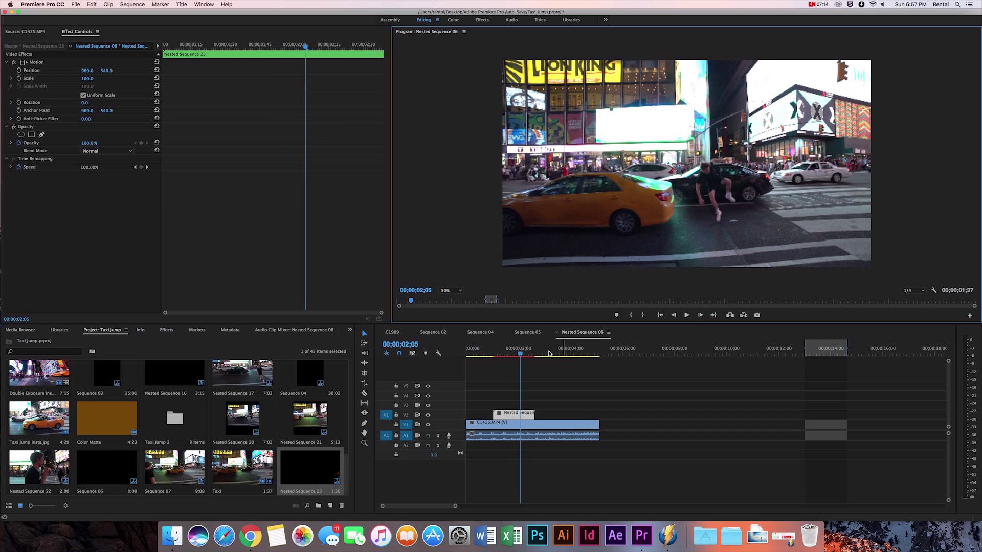
# Check the jump's timing against the repositioned taxi by stepping back and forth around 00;00;01;34 and playing the sequence.
pyautogui.click(509, 353)
pyautogui.click(700, 315)
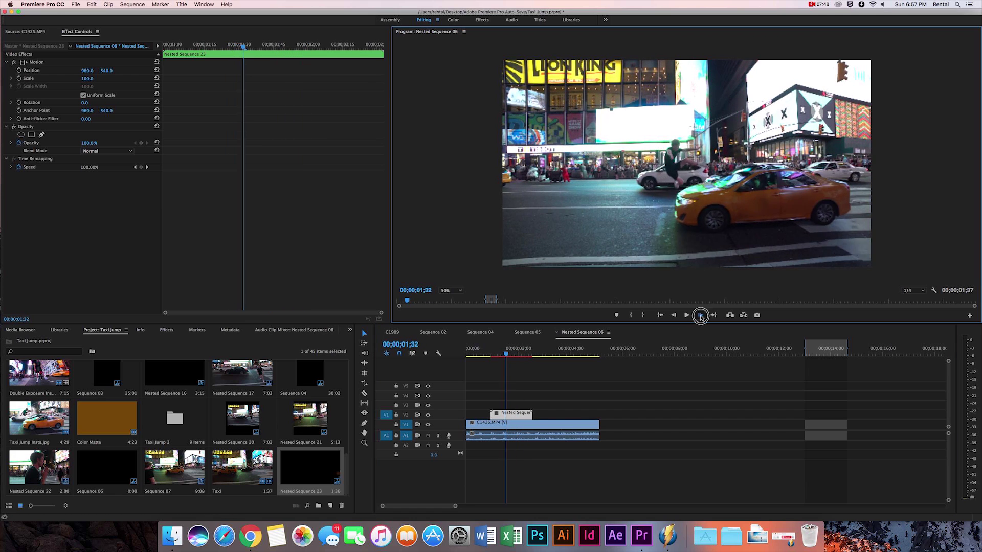
pyautogui.click(700, 316)
pyautogui.click(700, 316)
pyautogui.click(700, 315)
pyautogui.click(700, 316)
pyautogui.click(674, 316)
pyautogui.click(674, 316)
pyautogui.click(673, 315)
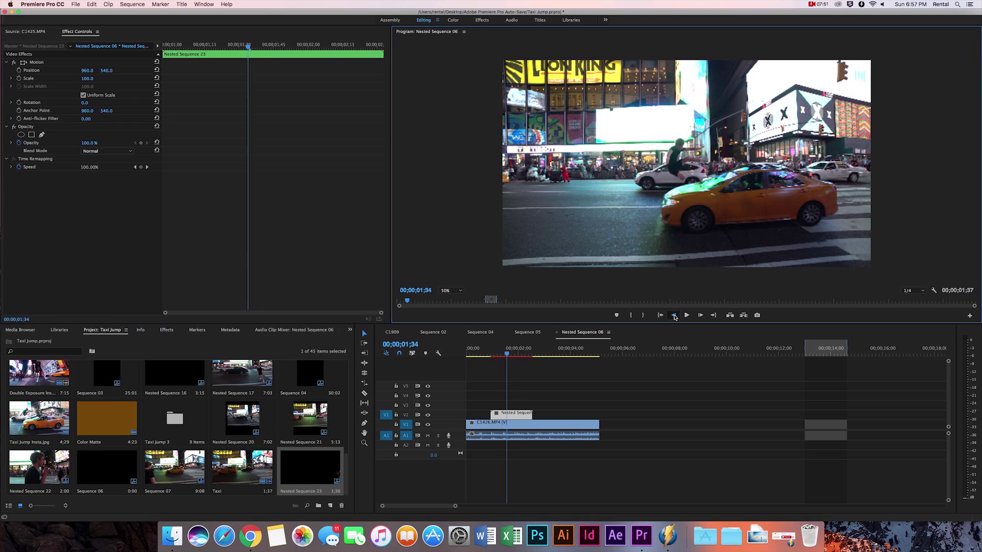
pyautogui.click(673, 315)
pyautogui.click(673, 316)
pyautogui.click(674, 316)
pyautogui.click(701, 315)
pyautogui.click(700, 315)
pyautogui.click(700, 316)
pyautogui.click(700, 315)
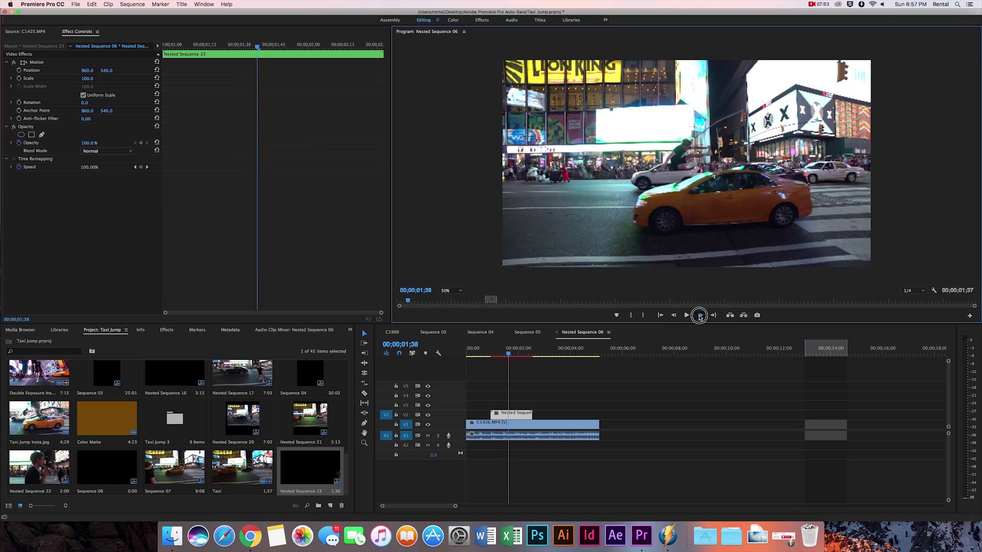
pyautogui.click(700, 316)
pyautogui.click(700, 316)
pyautogui.click(700, 316)
pyautogui.click(700, 316)
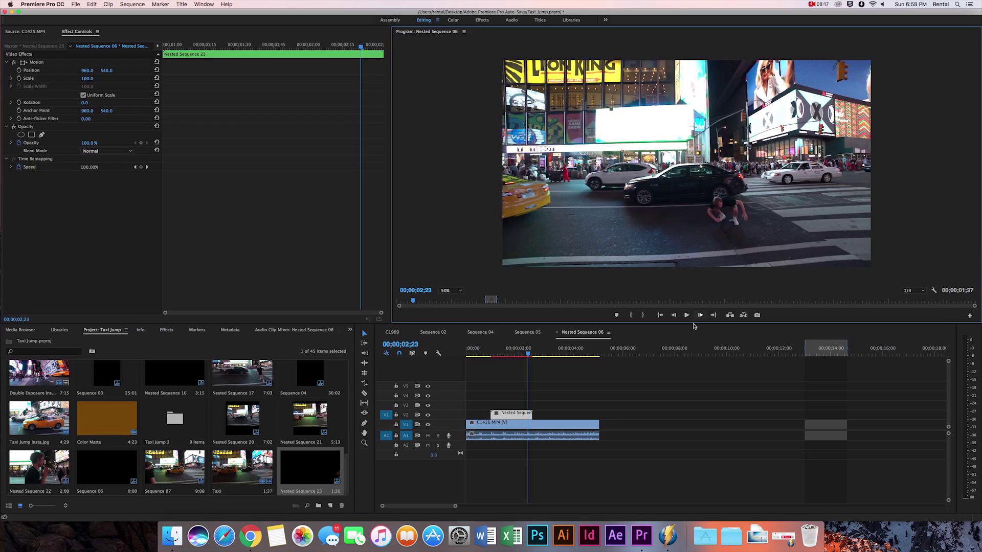
pyautogui.click(723, 338)
pyautogui.click(689, 316)
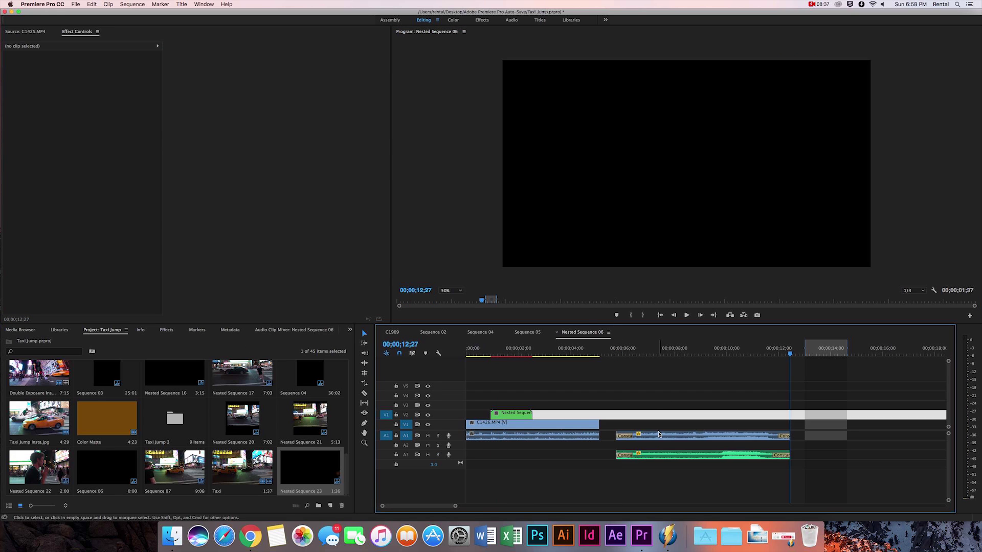
# Move the C1912.MP4 audio clip from track A1 down to A2.
pyautogui.click(660, 436)
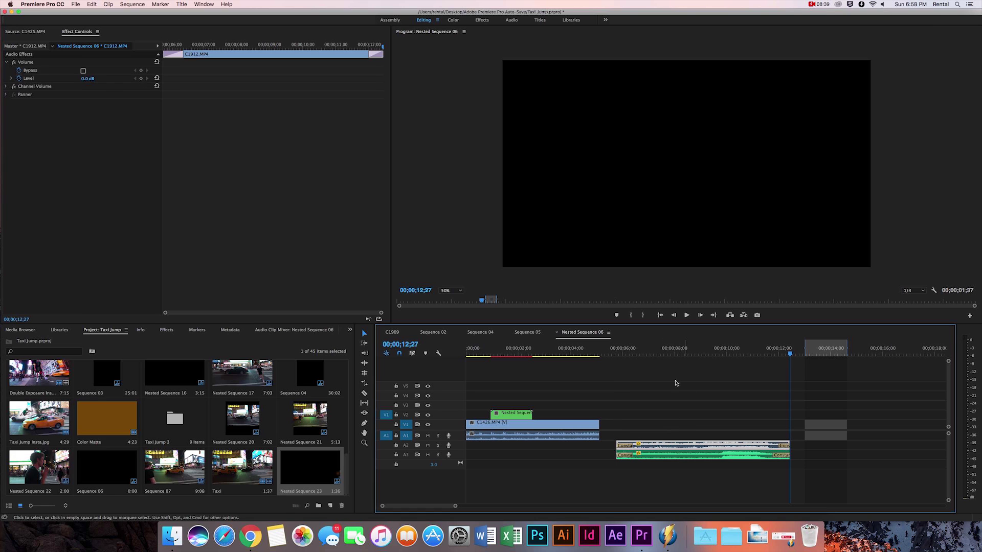